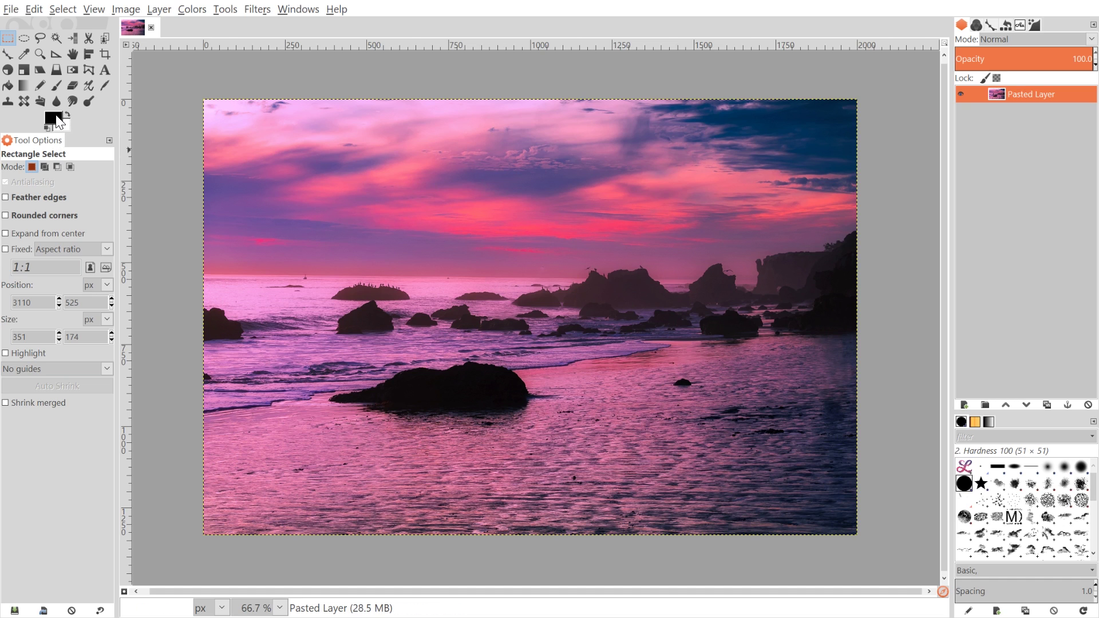
- Swap the foreground and background colours so white becomes the text colour
click(68, 113)
- Type a white Milkshake letter 'L' on the photo and reduce its size to 675 px
click(104, 69)
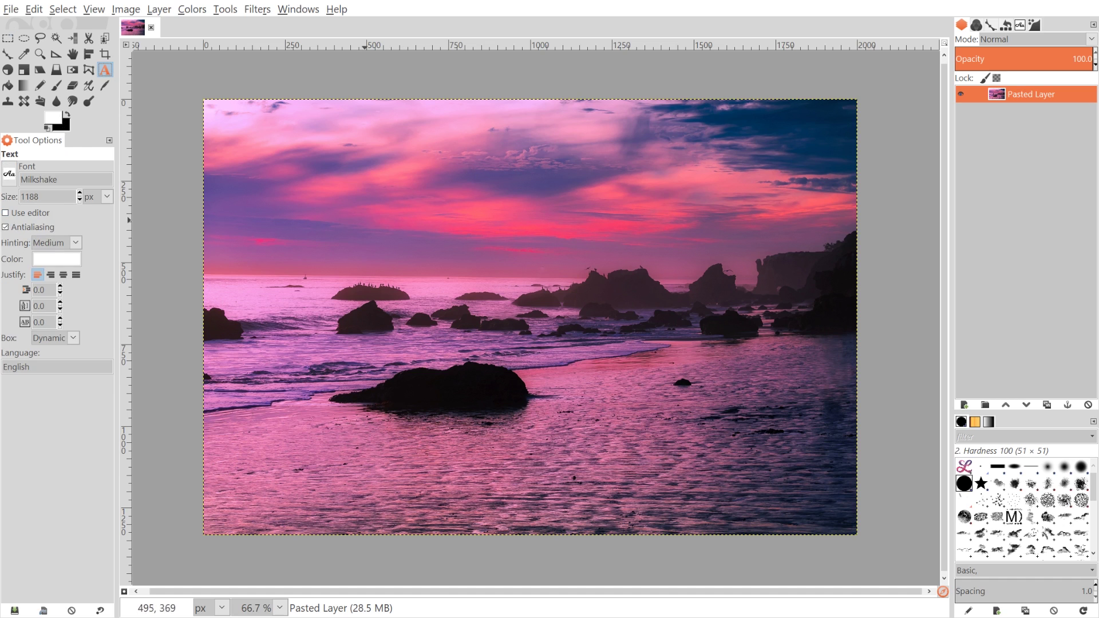
click(381, 237)
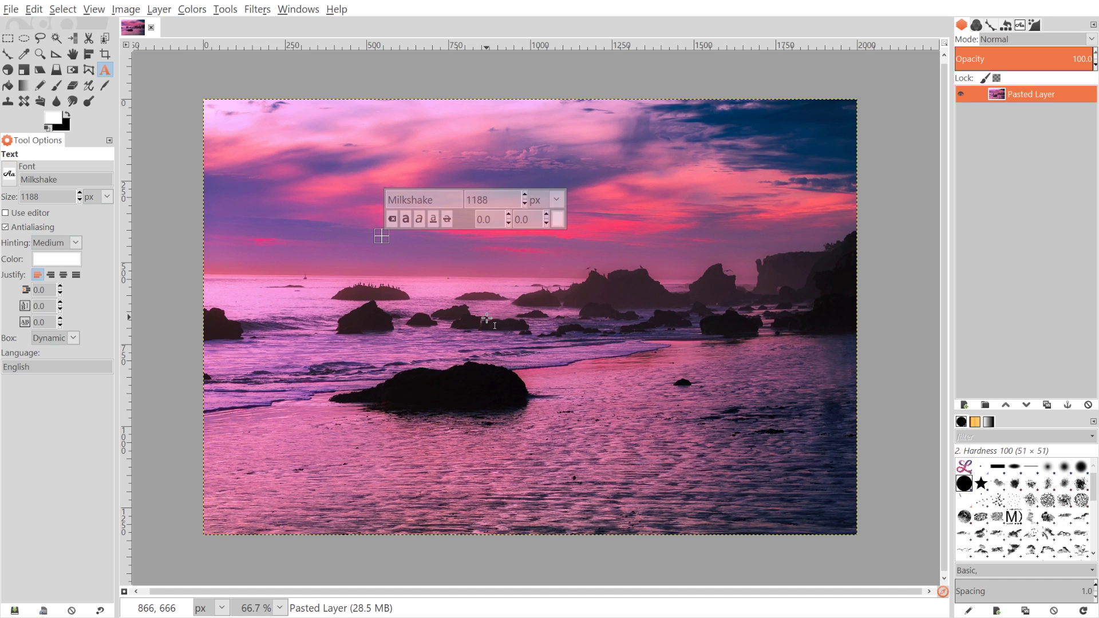
text(L)
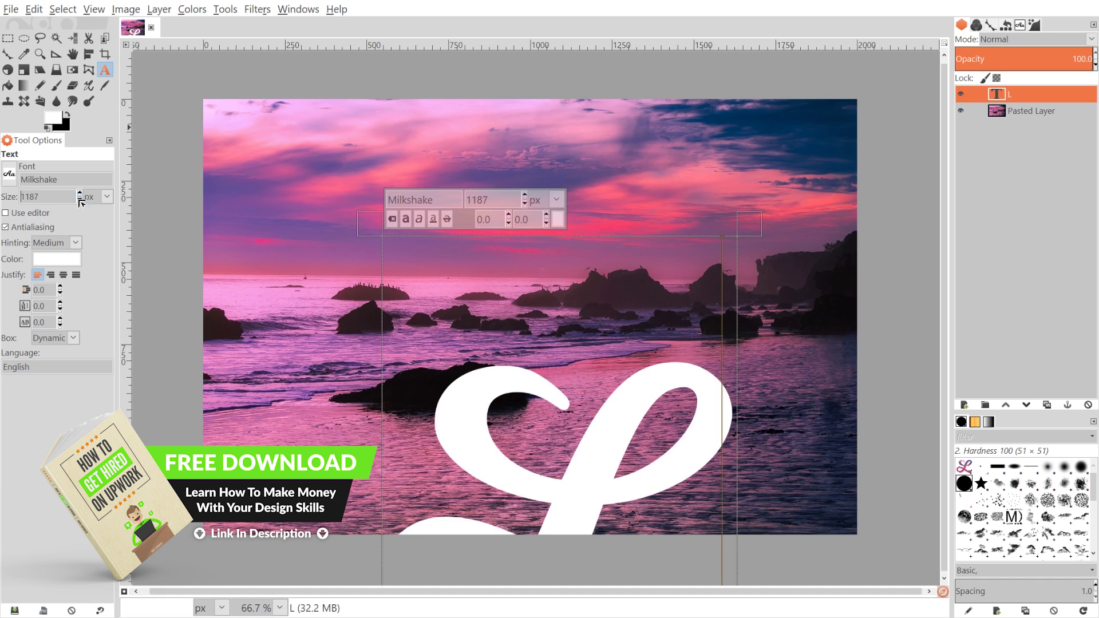
drag(38, 141, 74, 199)
click(79, 200)
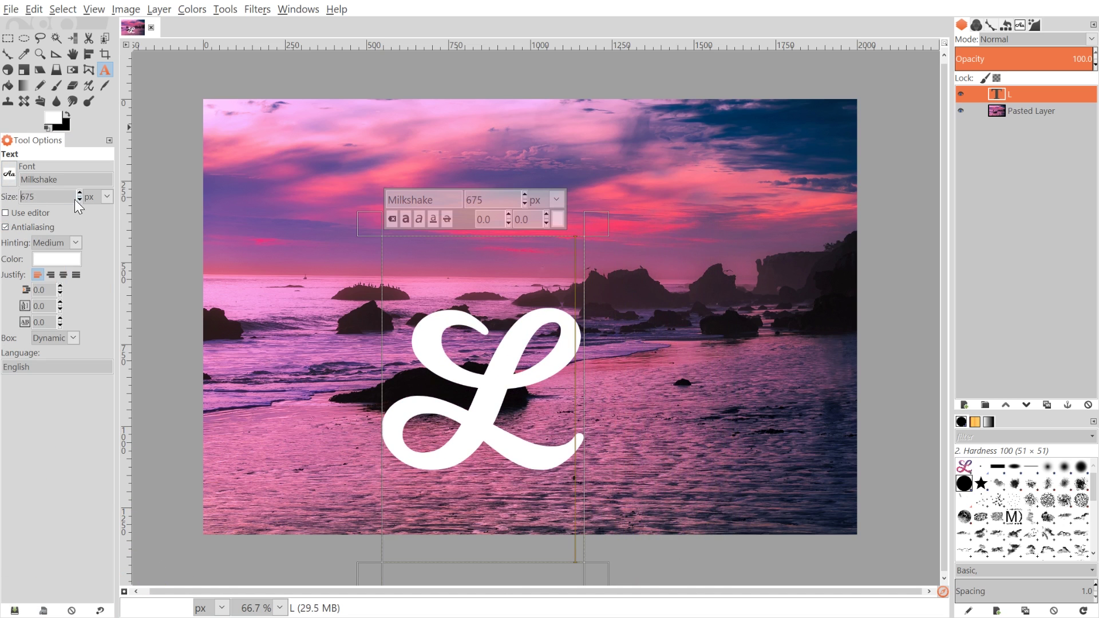
click(73, 54)
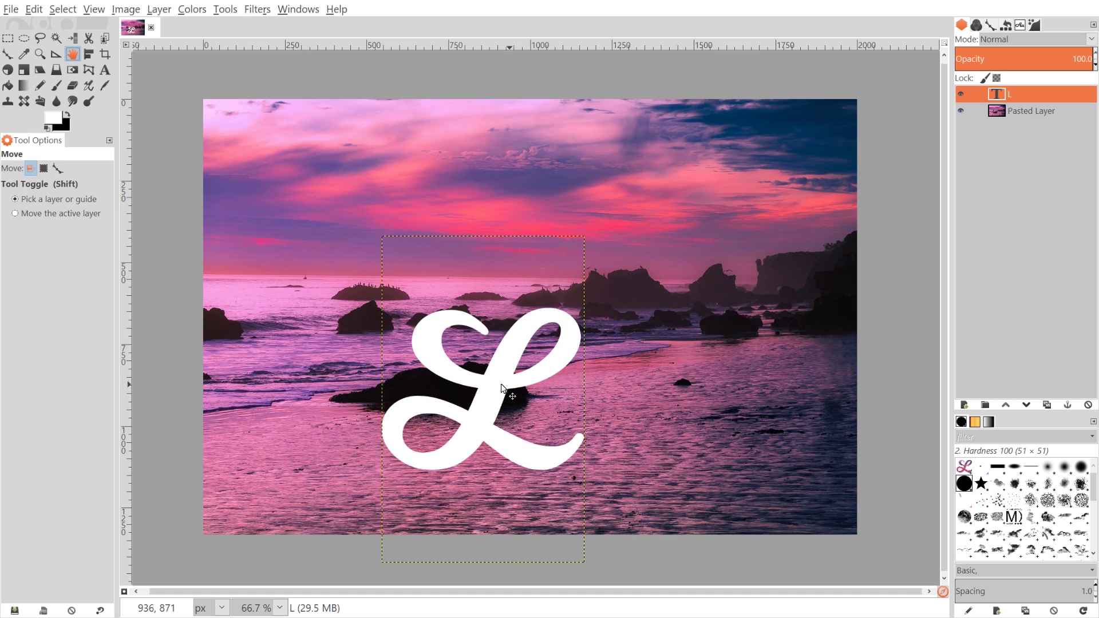
- Drag the L up into the sky near the top centre, nudging it about 33 px right
drag(502, 389, 608, 180)
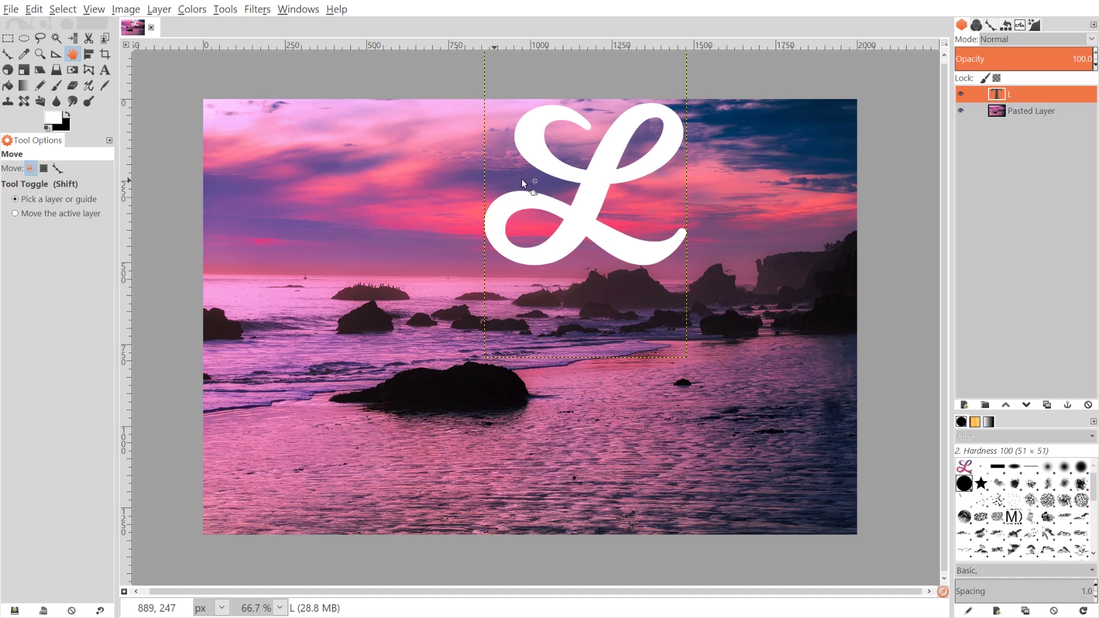
drag(618, 173, 633, 188)
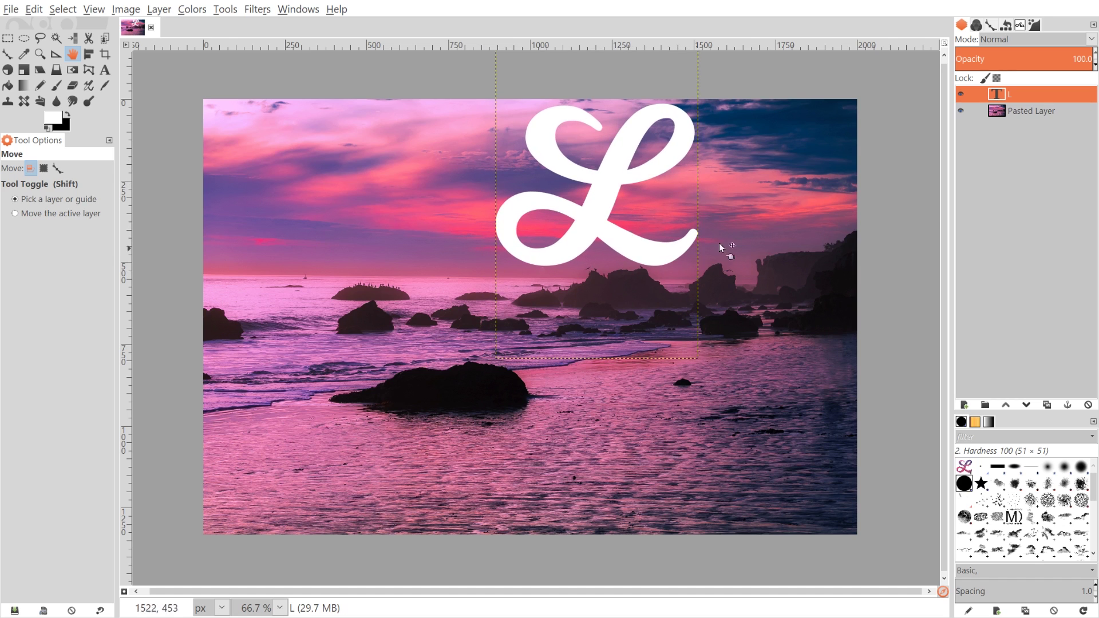
- Load the L layer's Alpha to Selection and hide the L text layer
right_click(1003, 97)
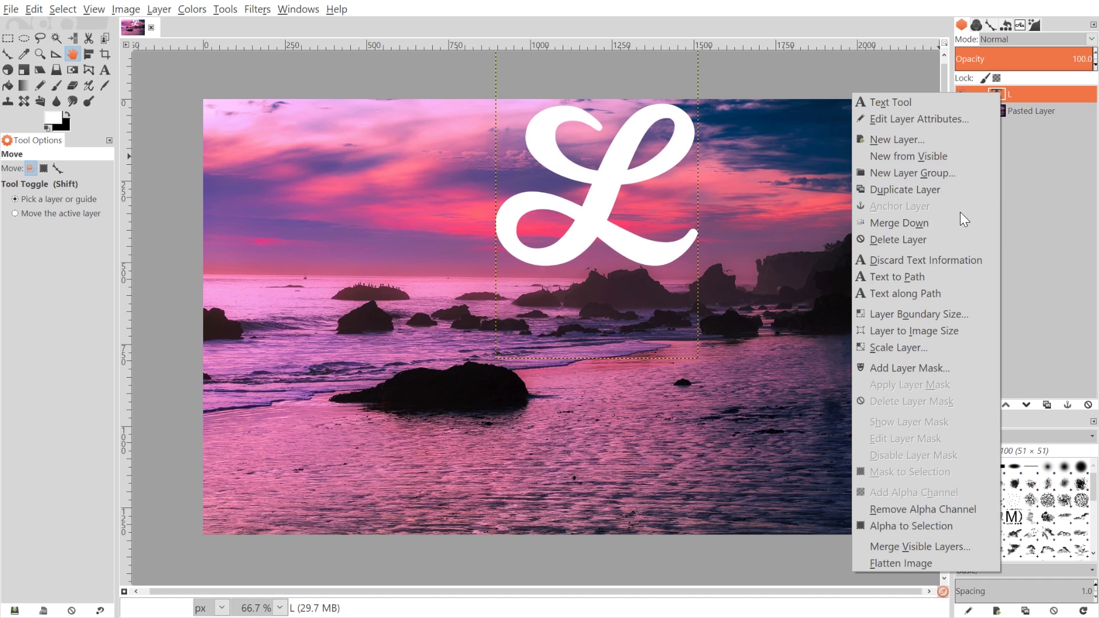
click(902, 530)
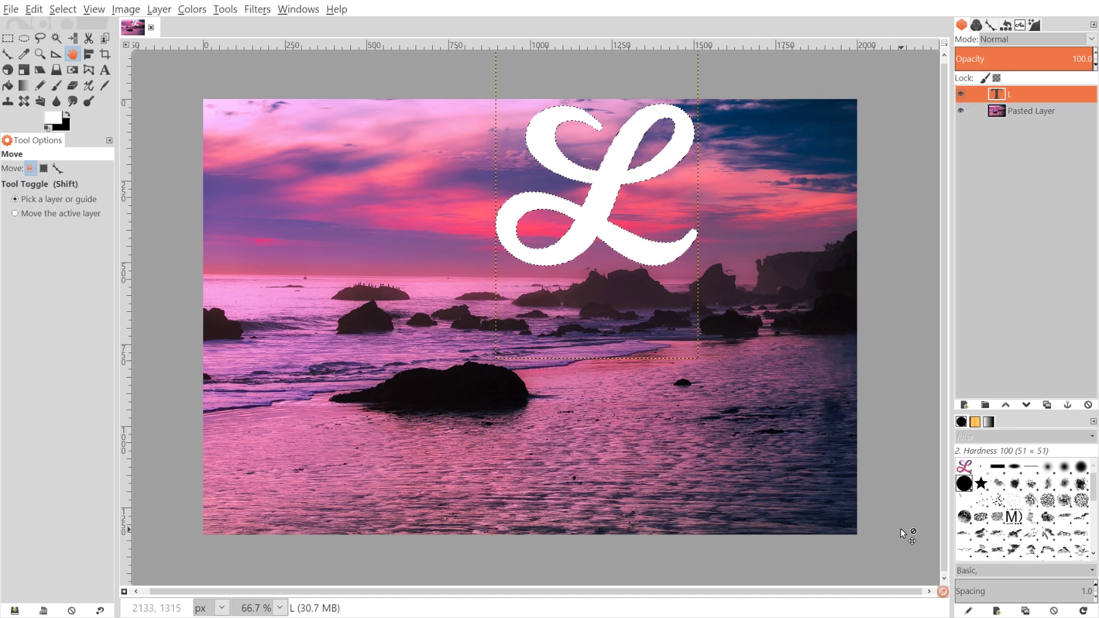
click(962, 95)
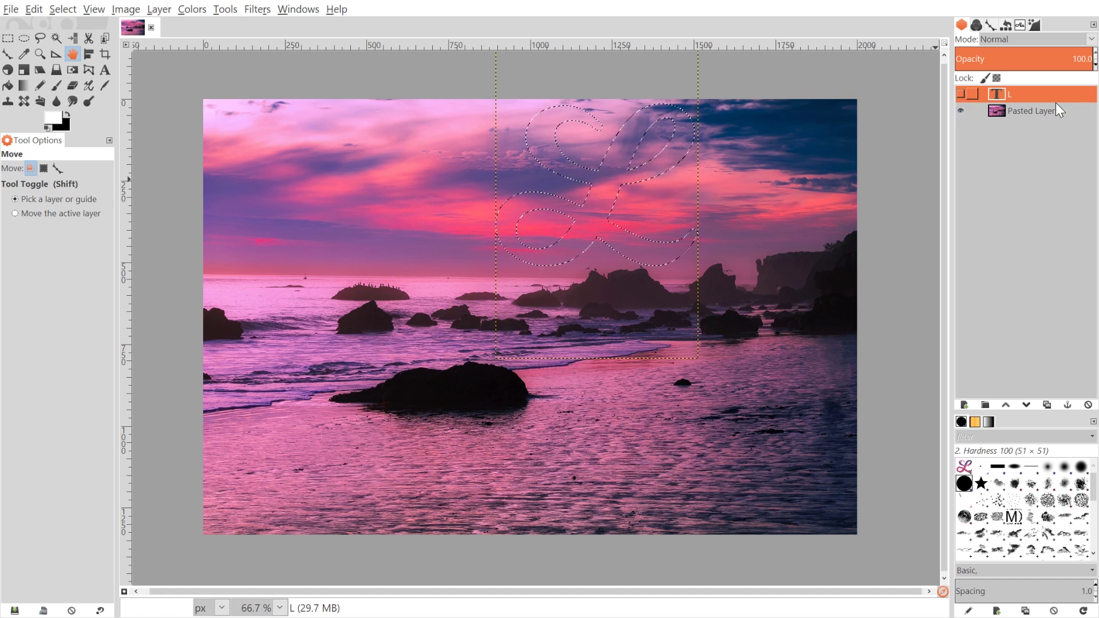
- Duplicate the sunset photo layer as 'Pasted Layer copy' and hide the original Pasted Layer
click(1028, 113)
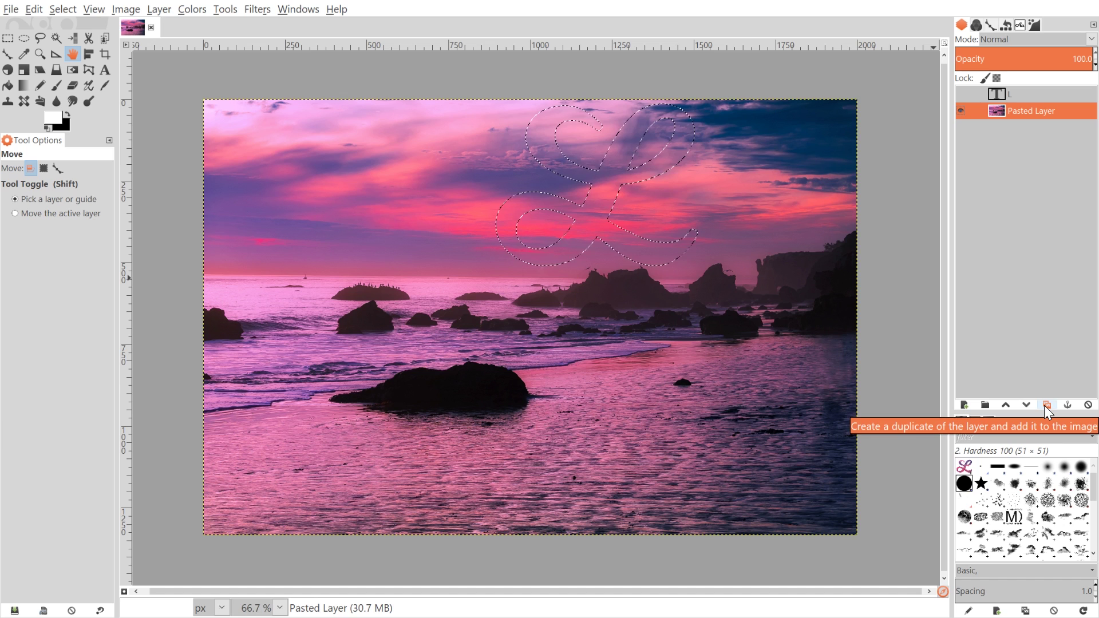
right_click(1016, 113)
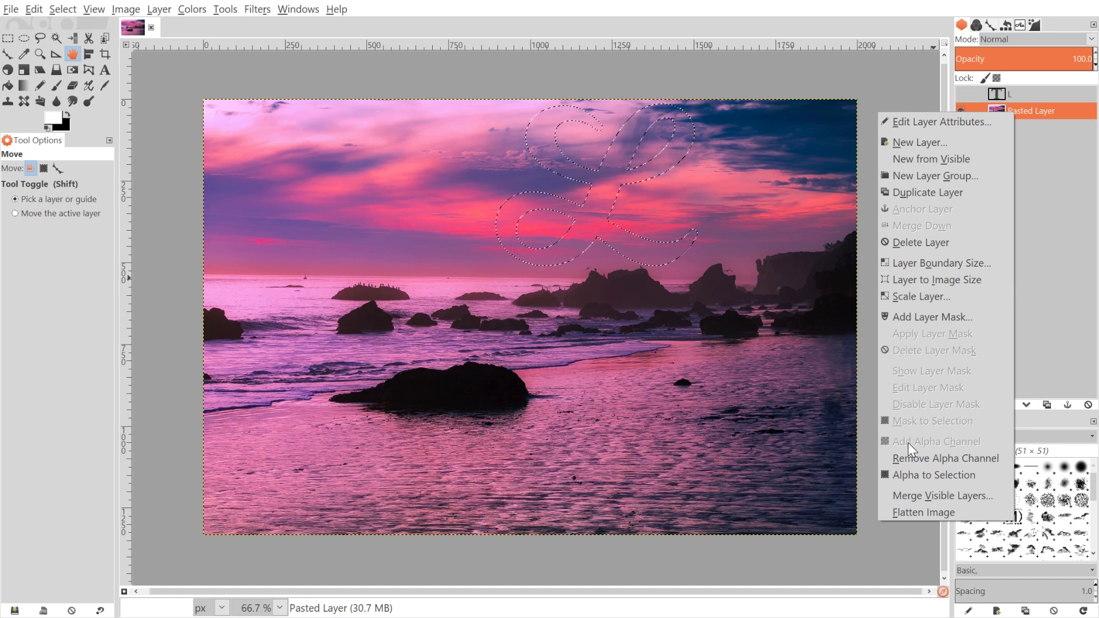
click(1046, 117)
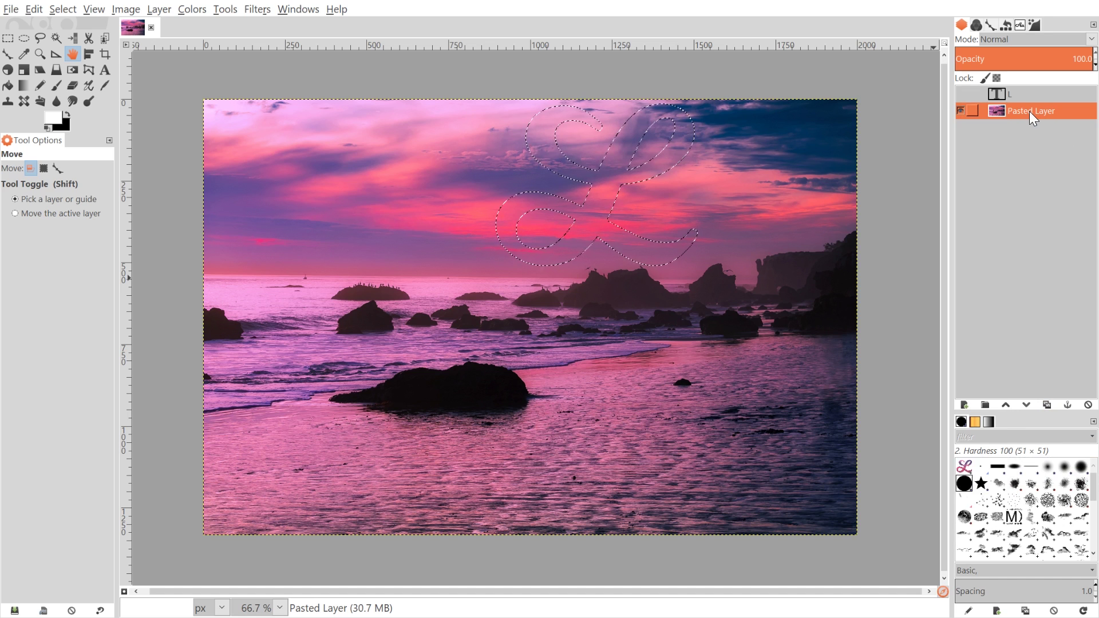
click(1050, 406)
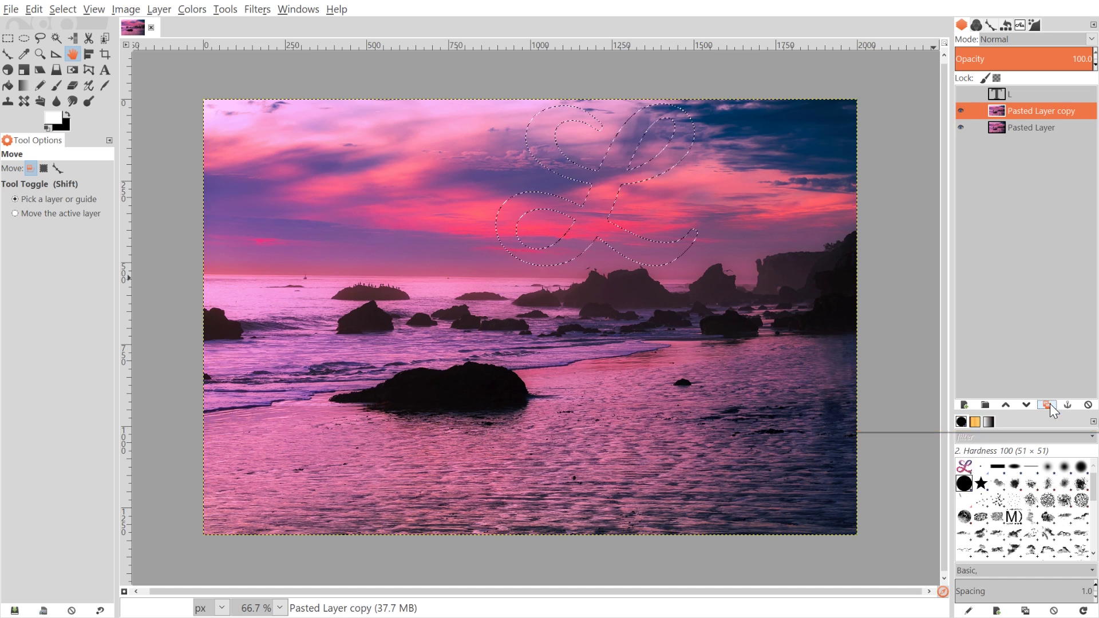
click(962, 128)
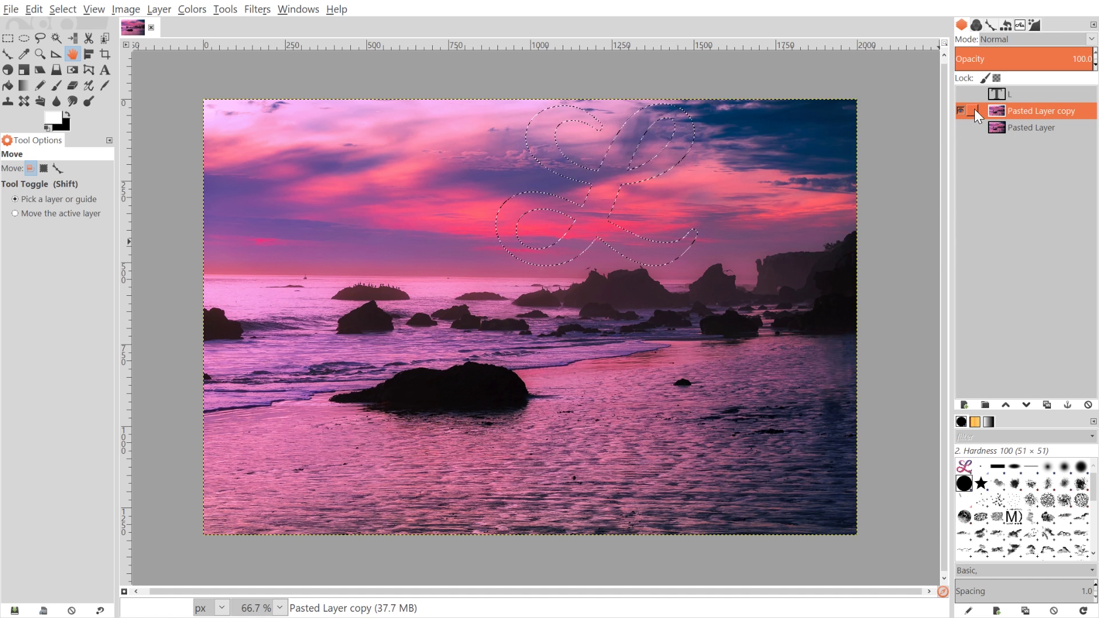
- Invert the selection, delete the photo outside the L, then select none
click(62, 9)
click(79, 60)
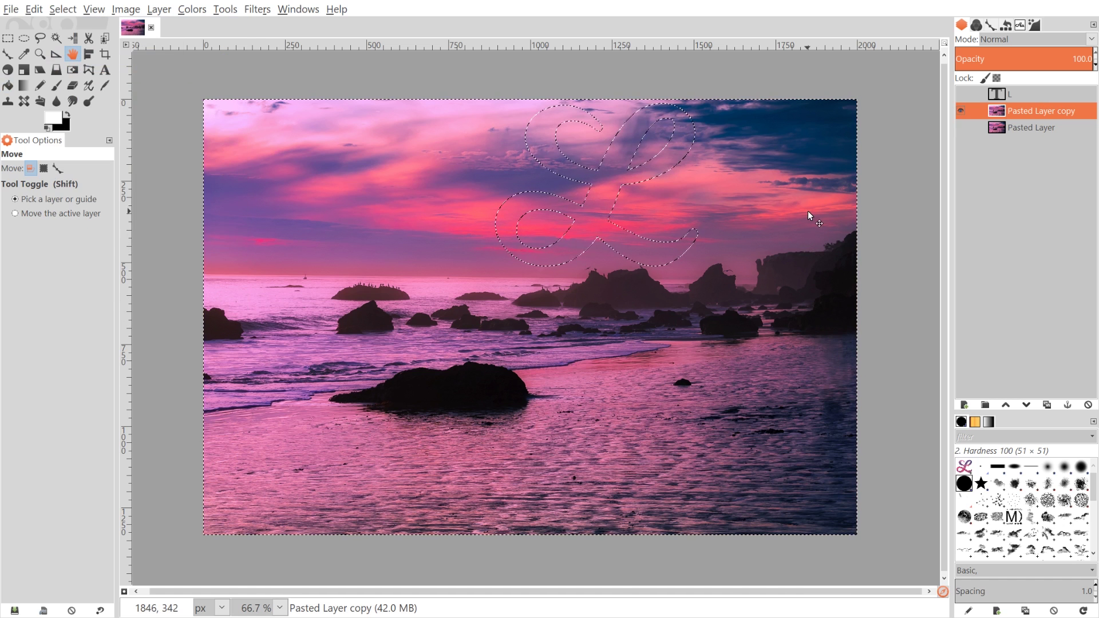
key(Delete)
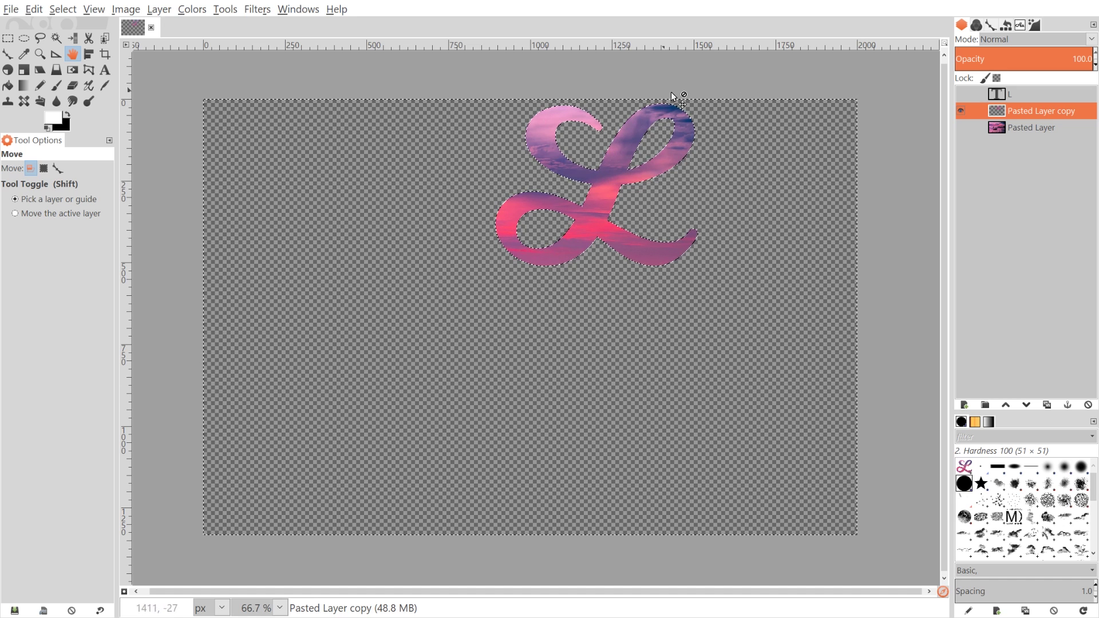
click(62, 9)
click(71, 38)
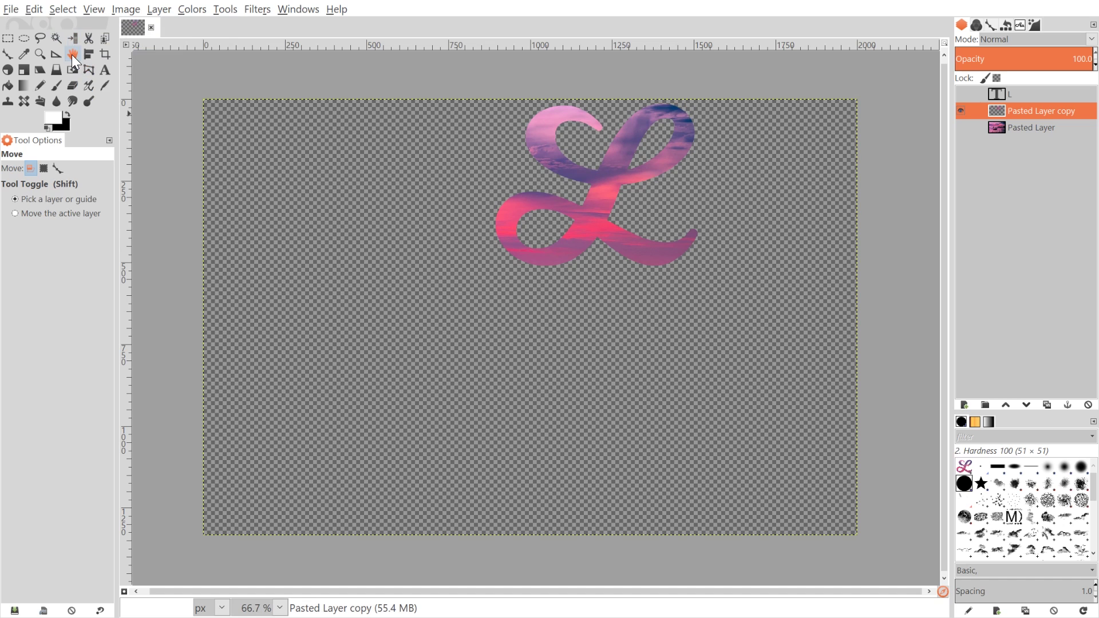
- Move the sunset-filled L toward the image centre and resize the layer to image size
drag(610, 175, 548, 294)
click(163, 9)
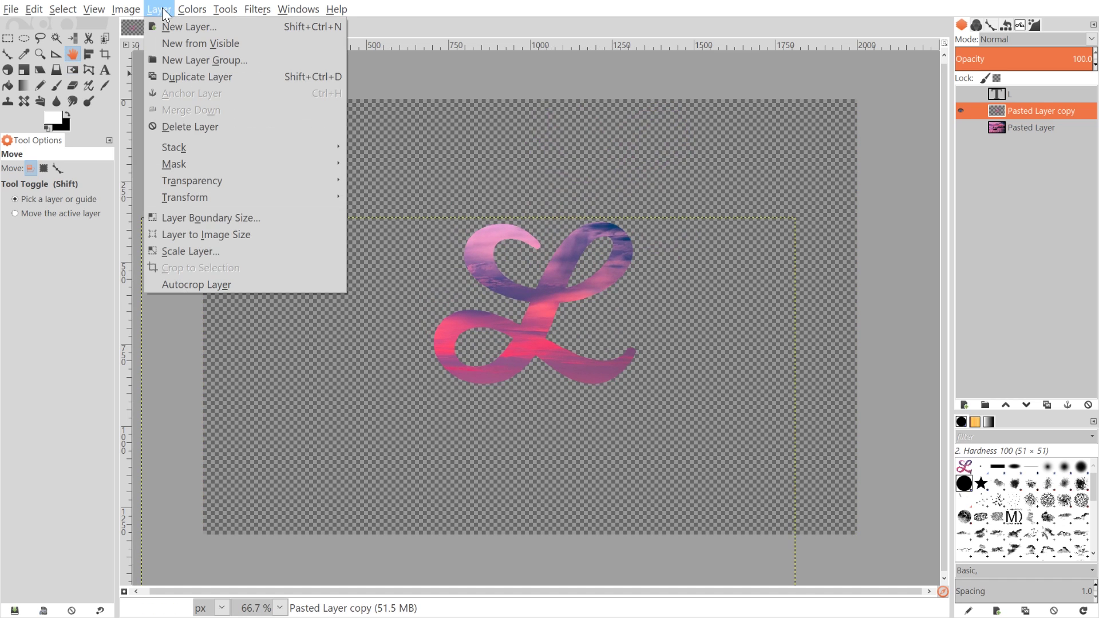
click(205, 237)
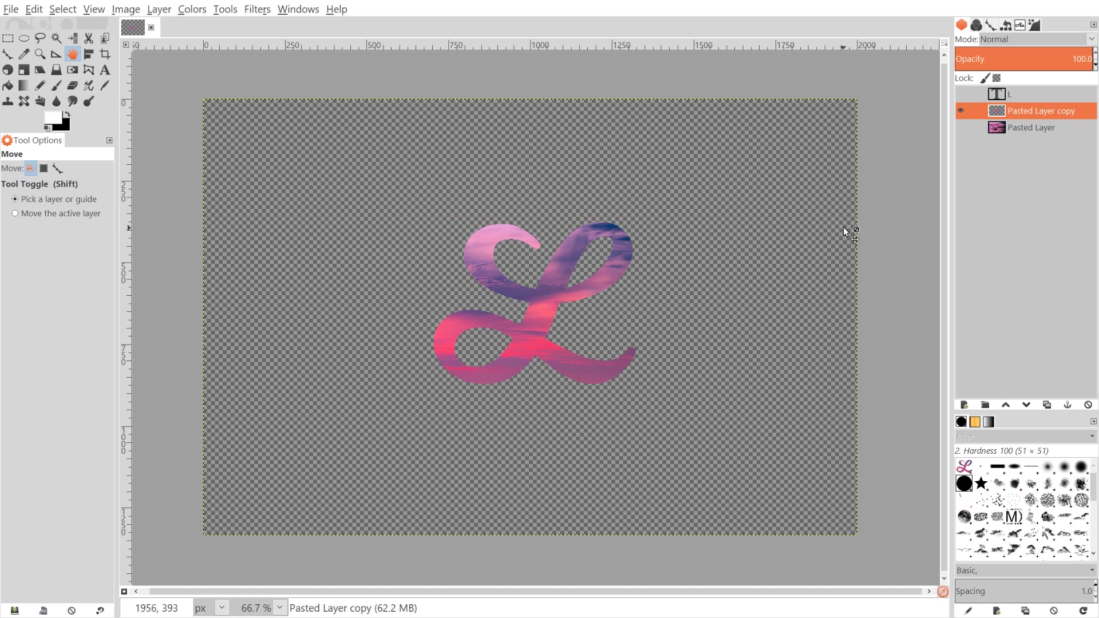
click(259, 10)
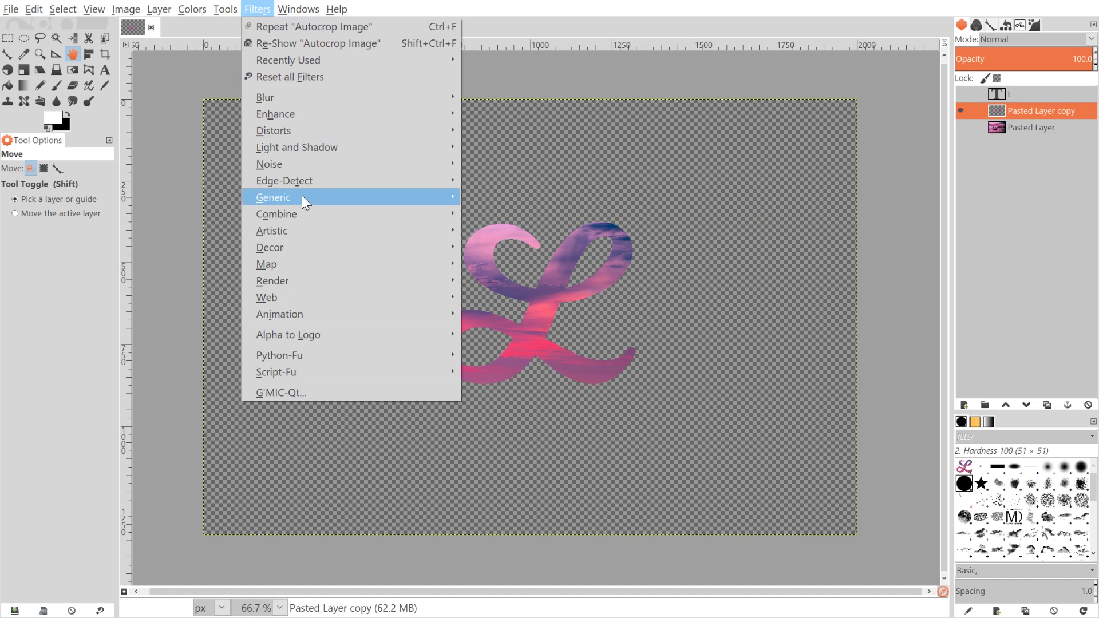
- Open Filters > Distorts > IWarp and enlarge its dialog for a big preview of the L
mouse_move(322, 136)
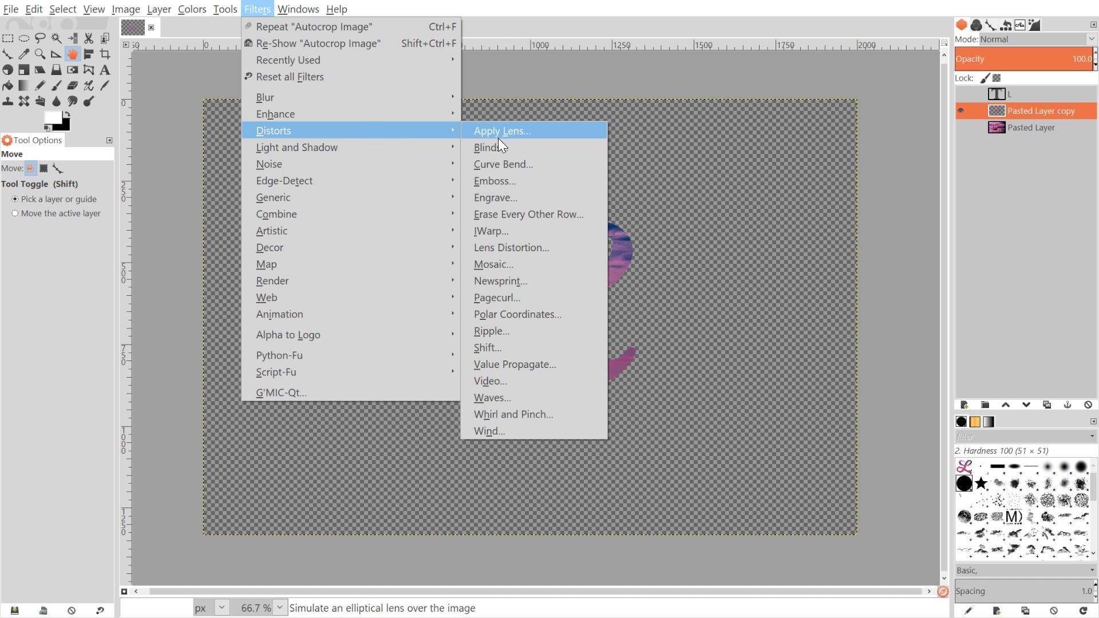
click(495, 231)
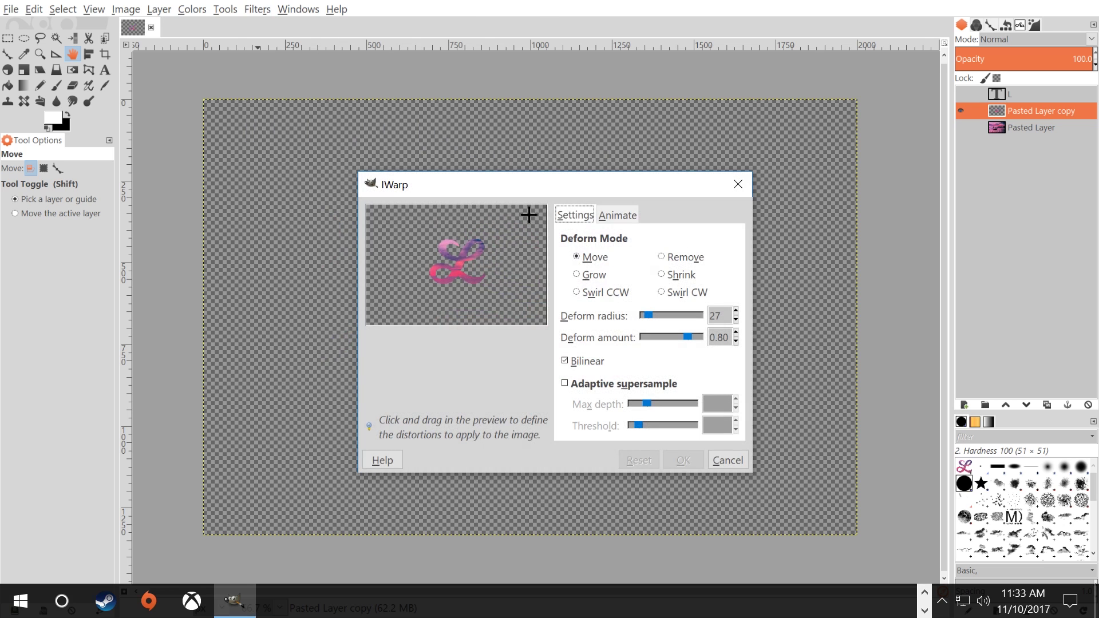
drag(518, 188, 265, 80)
drag(168, 77, 150, 45)
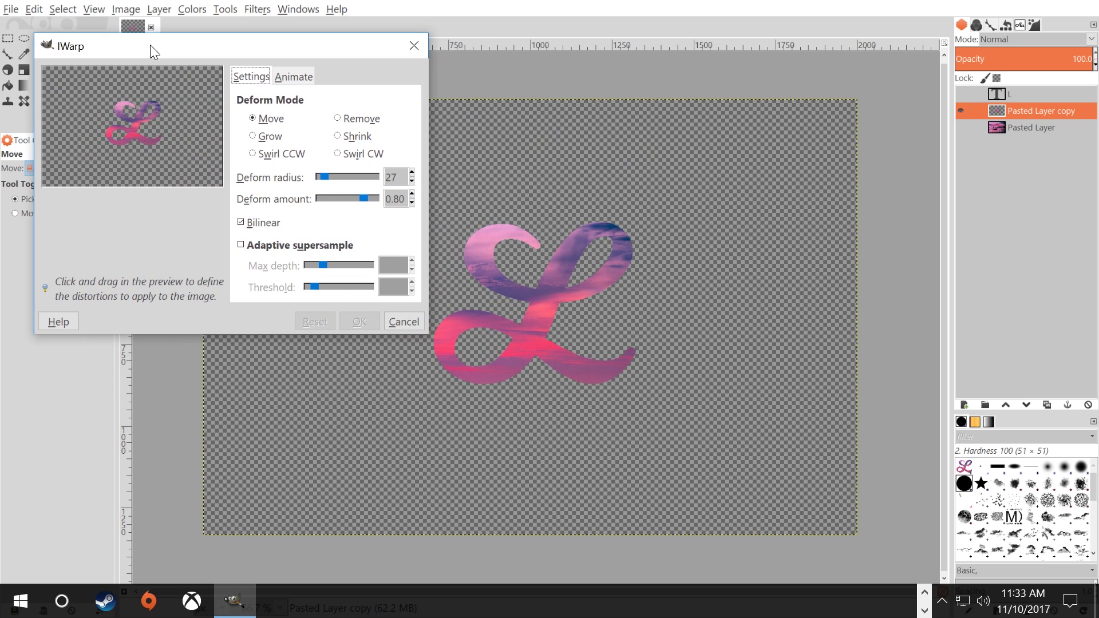
drag(429, 337, 932, 575)
drag(478, 26, 538, 34)
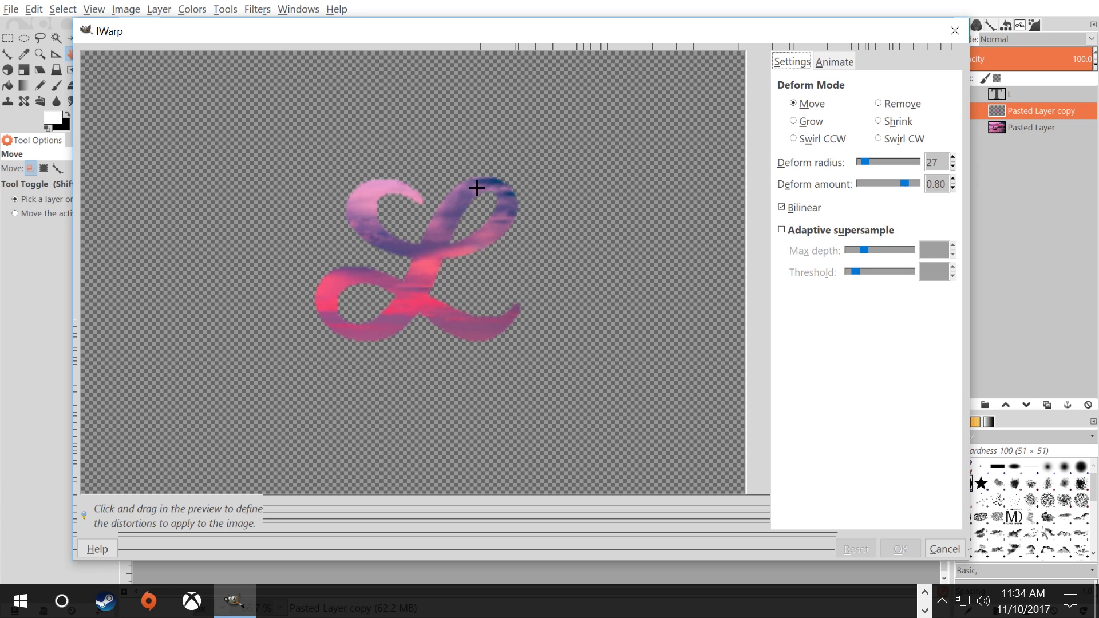
- Swirl the L's upper loop and crossing with Move warps, then lower deform radius to 15
mouse_move(477, 188)
mouse_down()
mouse_move(402, 319)
mouse_move(378, 338)
mouse_move(329, 330)
mouse_up()
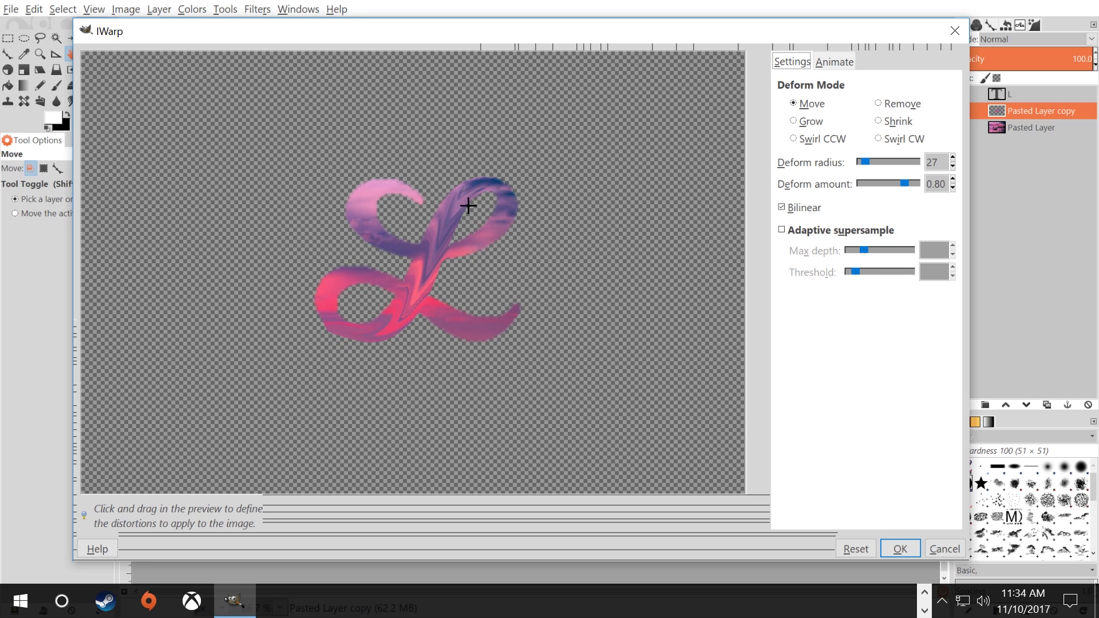
mouse_move(453, 205)
mouse_down()
mouse_move(393, 320)
mouse_move(367, 334)
mouse_move(332, 321)
mouse_up()
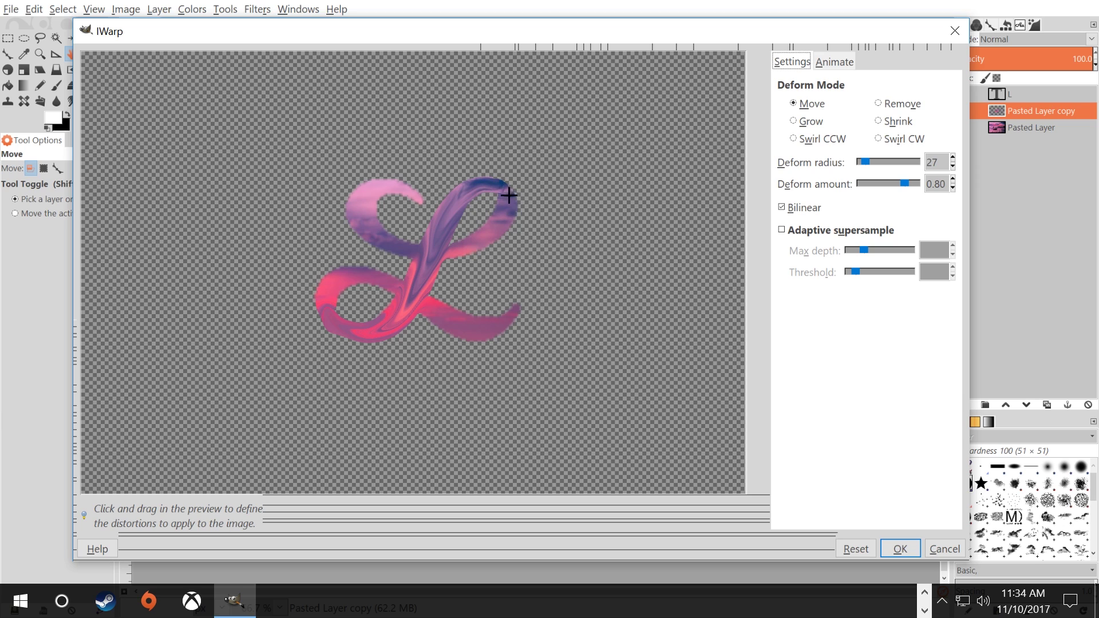
mouse_move(509, 195)
mouse_down()
mouse_move(498, 235)
mouse_move(434, 251)
mouse_move(443, 256)
mouse_up()
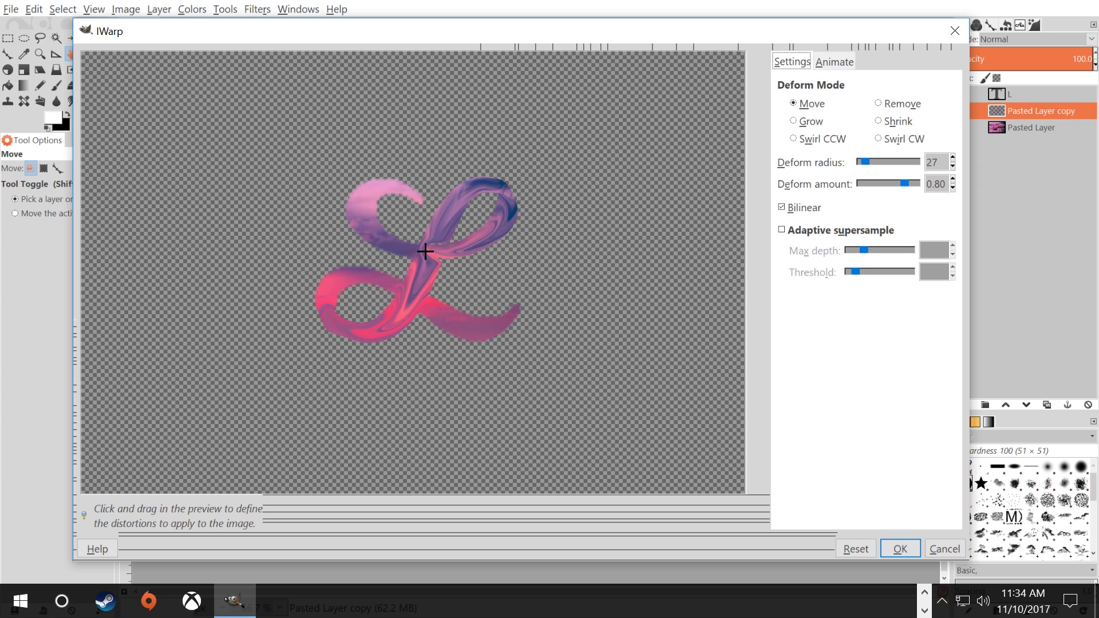
mouse_move(389, 243)
mouse_down()
mouse_move(356, 200)
mouse_move(390, 187)
mouse_move(421, 202)
mouse_move(382, 201)
mouse_move(371, 213)
mouse_move(390, 192)
mouse_move(361, 206)
mouse_move(413, 196)
mouse_up()
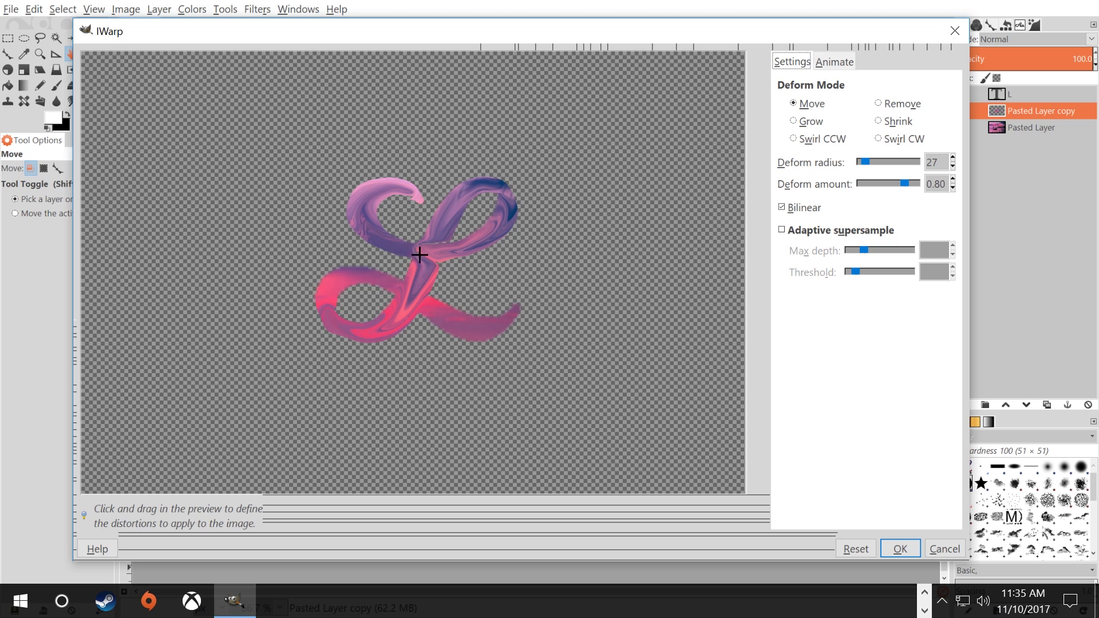
mouse_move(408, 255)
mouse_down()
mouse_move(380, 245)
mouse_move(402, 253)
mouse_move(380, 243)
mouse_move(391, 245)
mouse_move(364, 205)
mouse_move(370, 222)
mouse_move(373, 201)
mouse_move(418, 193)
mouse_move(418, 203)
mouse_move(380, 181)
mouse_up()
mouse_move(514, 216)
mouse_down()
mouse_move(492, 196)
mouse_move(502, 224)
mouse_move(472, 250)
mouse_move(432, 252)
mouse_up()
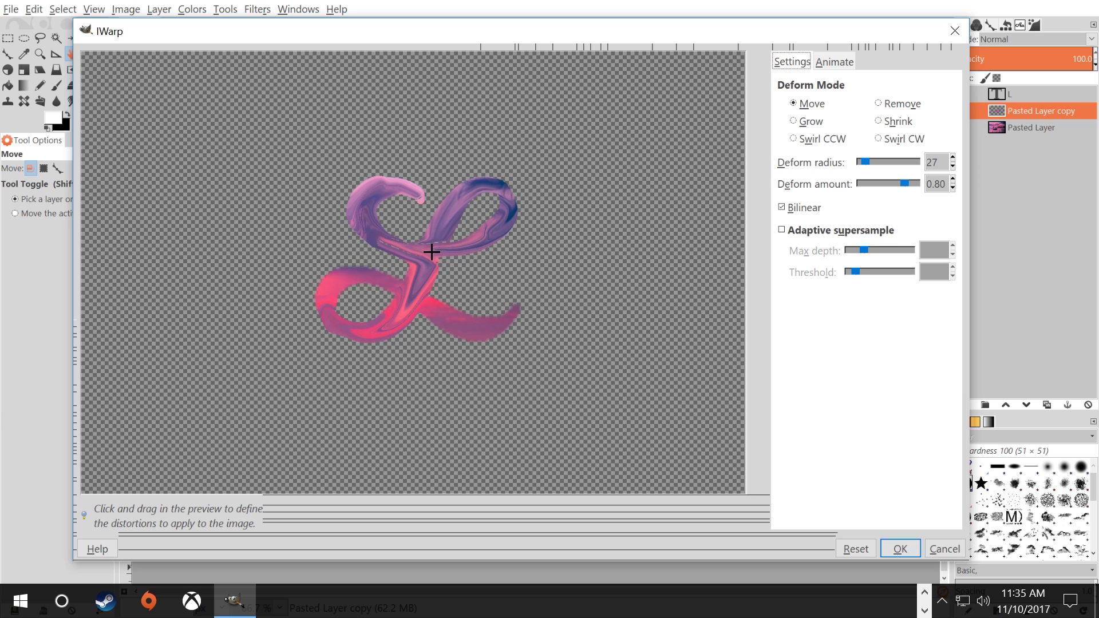
drag(490, 232, 458, 247)
mouse_move(388, 311)
mouse_down()
mouse_move(362, 334)
mouse_move(404, 298)
mouse_move(373, 324)
mouse_move(382, 331)
mouse_move(327, 327)
mouse_move(354, 341)
mouse_move(320, 314)
mouse_move(332, 278)
mouse_move(318, 304)
mouse_up()
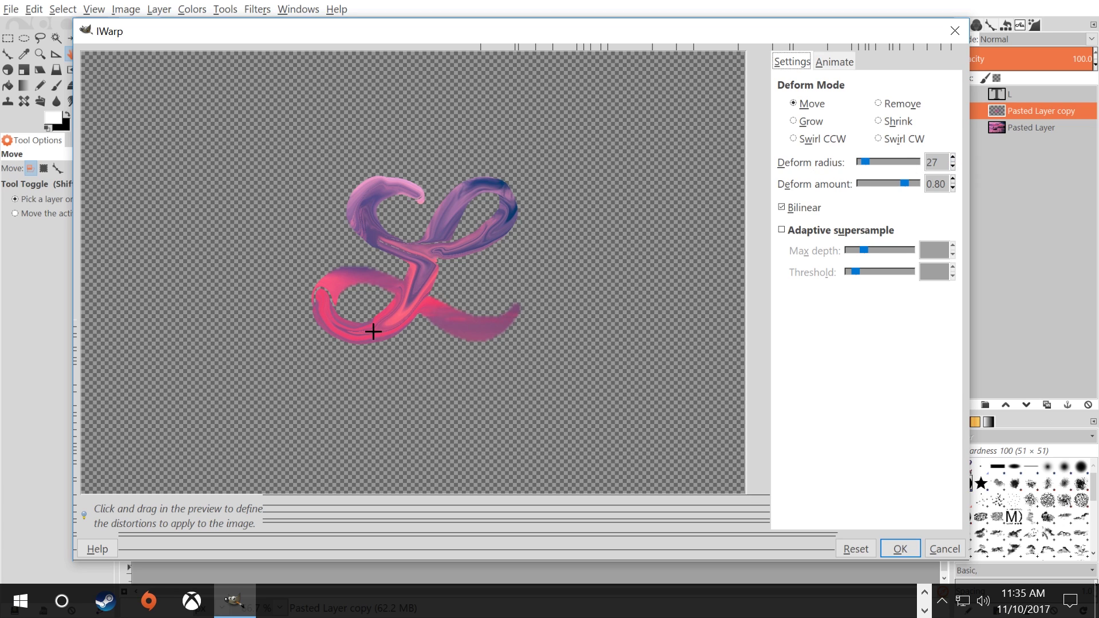
click(953, 166)
- Smear the lower loop's pink strokes rightward and pull small drips from its bottom edge
mouse_move(332, 296)
mouse_down()
mouse_move(329, 319)
mouse_move(339, 321)
mouse_up()
mouse_move(347, 272)
mouse_down()
mouse_move(420, 295)
mouse_move(436, 307)
mouse_move(405, 290)
mouse_move(430, 314)
mouse_move(404, 300)
mouse_move(436, 314)
mouse_move(402, 300)
mouse_move(457, 330)
mouse_up()
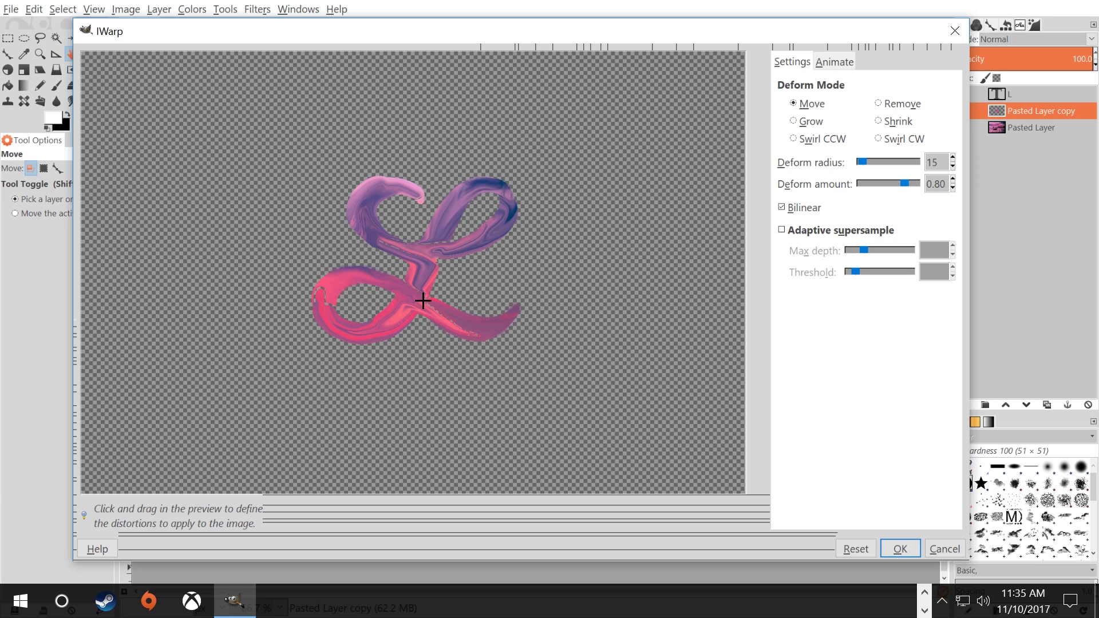
mouse_move(422, 300)
mouse_down()
mouse_move(478, 327)
mouse_move(469, 332)
mouse_move(432, 315)
mouse_move(500, 329)
mouse_move(474, 333)
mouse_move(496, 340)
mouse_move(466, 334)
mouse_move(474, 337)
mouse_move(420, 302)
mouse_move(453, 316)
mouse_move(448, 324)
mouse_move(518, 324)
mouse_up()
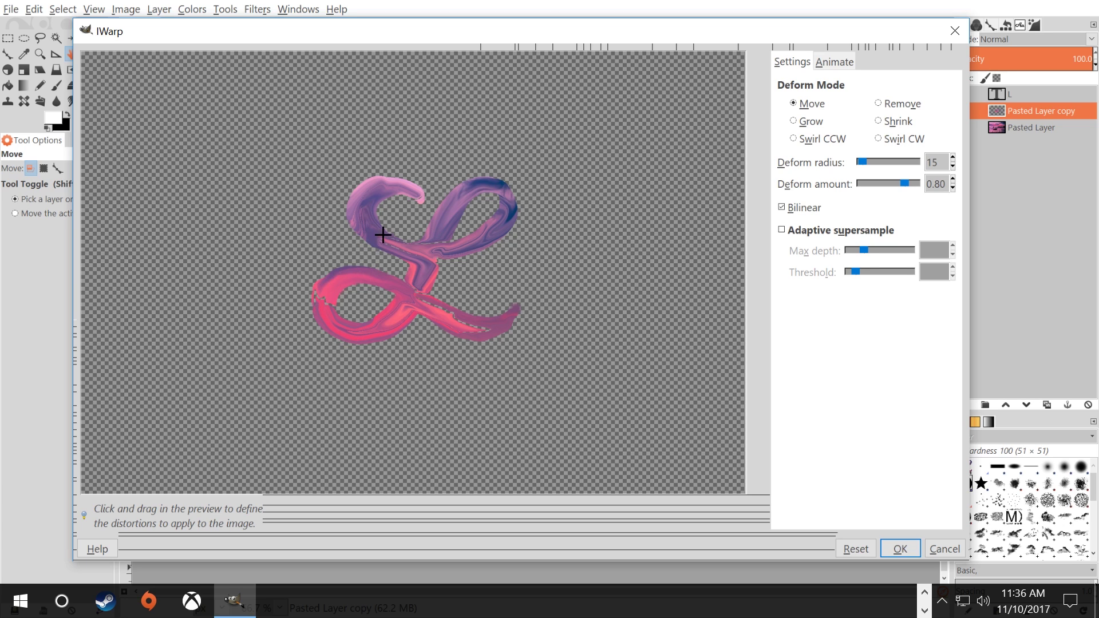
mouse_move(358, 220)
mouse_down()
mouse_move(369, 195)
mouse_move(360, 204)
mouse_move(398, 185)
mouse_move(377, 187)
mouse_move(422, 189)
mouse_up()
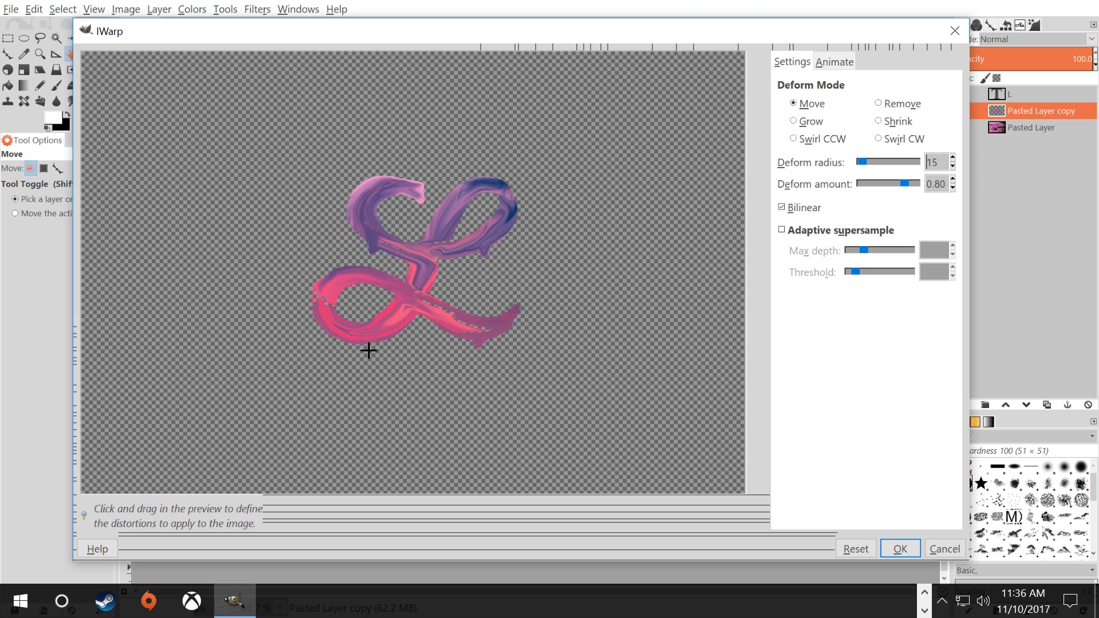
drag(367, 340, 360, 370)
- Apply the IWarp, then add a White-filled layer and place it beneath Pasted Layer copy
click(900, 549)
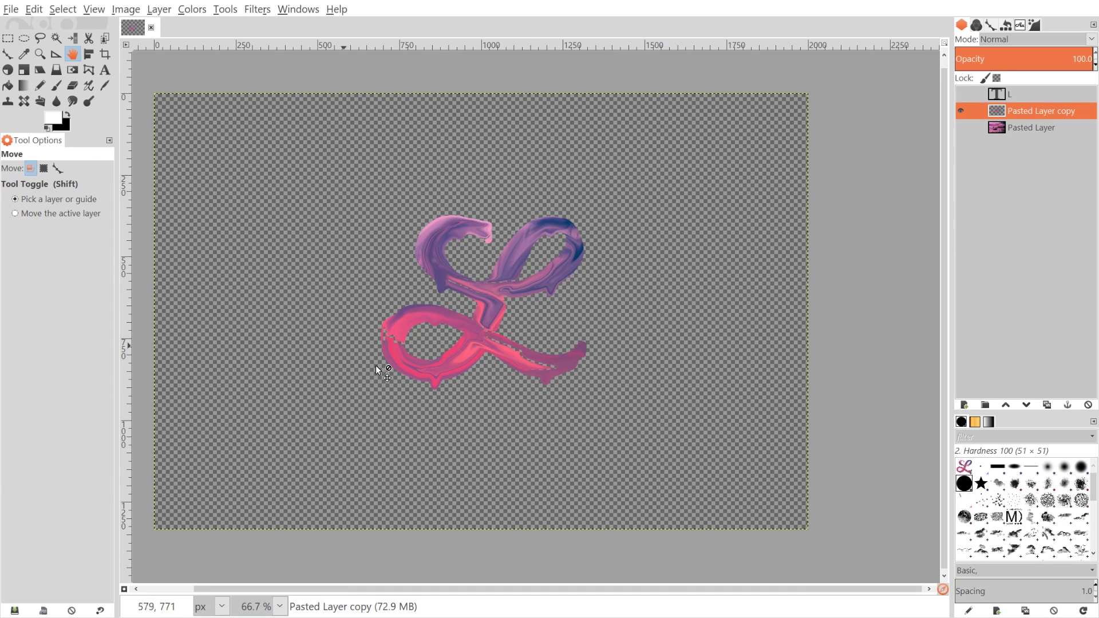
drag(481, 344, 517, 345)
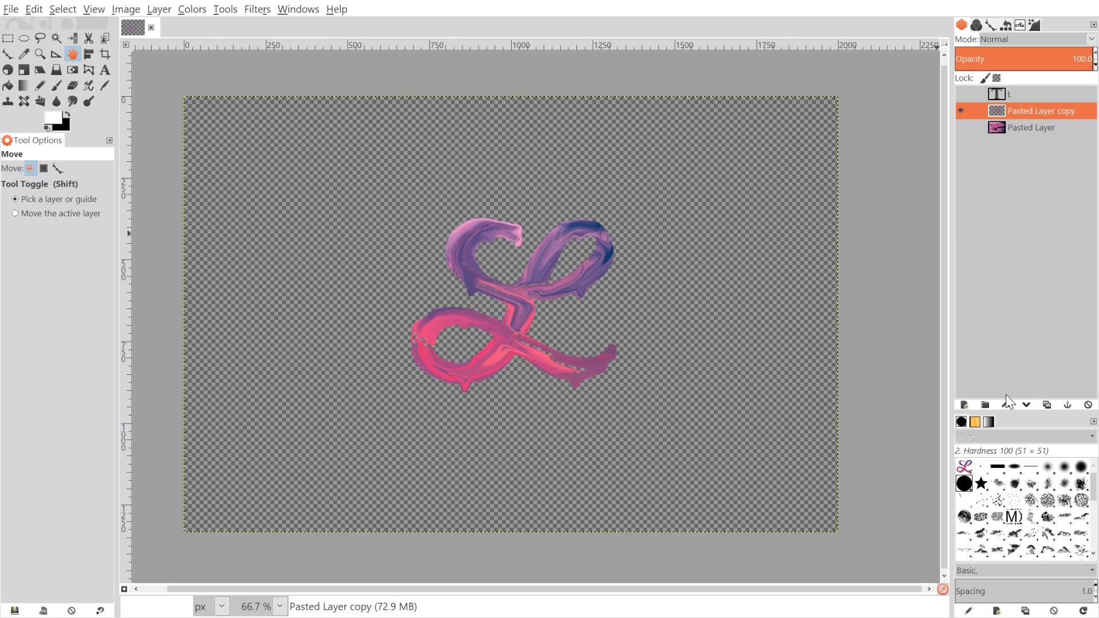
click(964, 405)
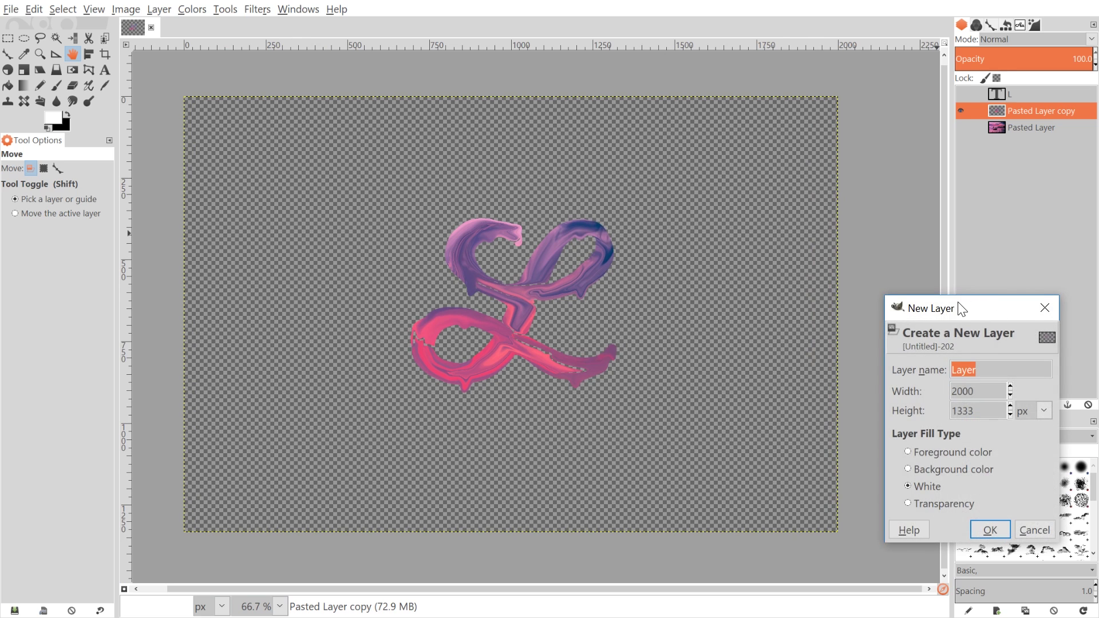
drag(962, 309, 651, 143)
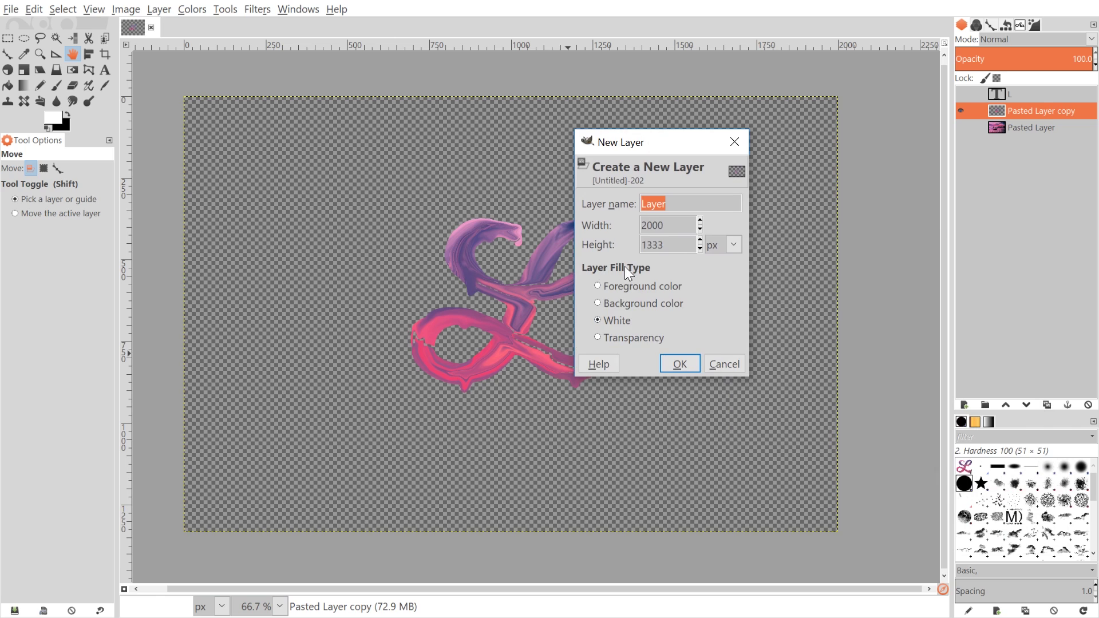
click(679, 365)
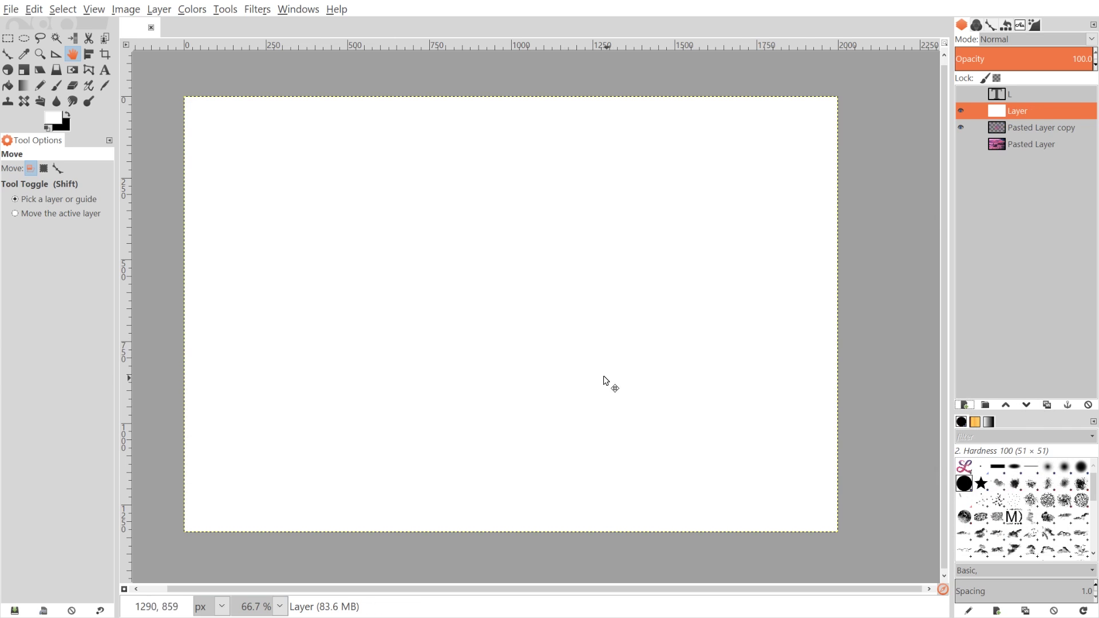
drag(1030, 115, 1032, 137)
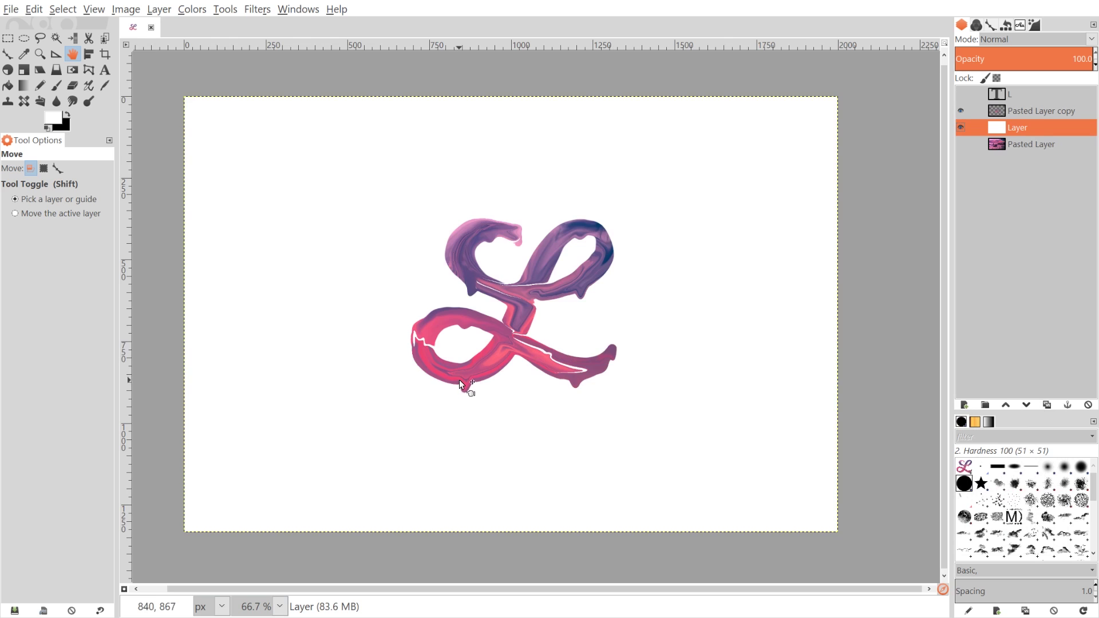